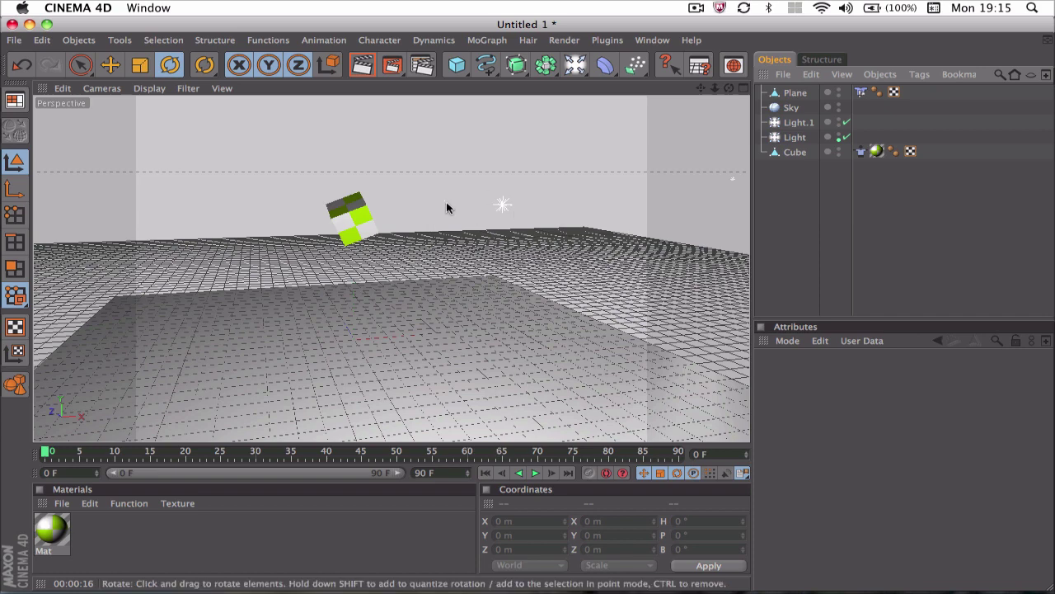
# Step: Play back the example animation of the checkered cube falling onto the plane
pyautogui.click(535, 473)
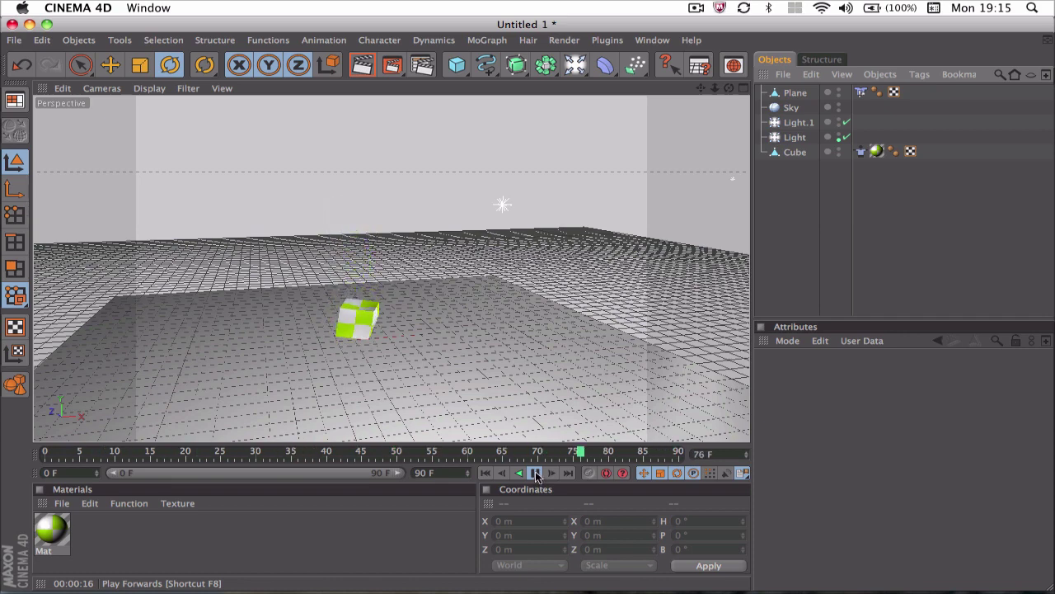
pyautogui.click(535, 473)
pyautogui.click(485, 473)
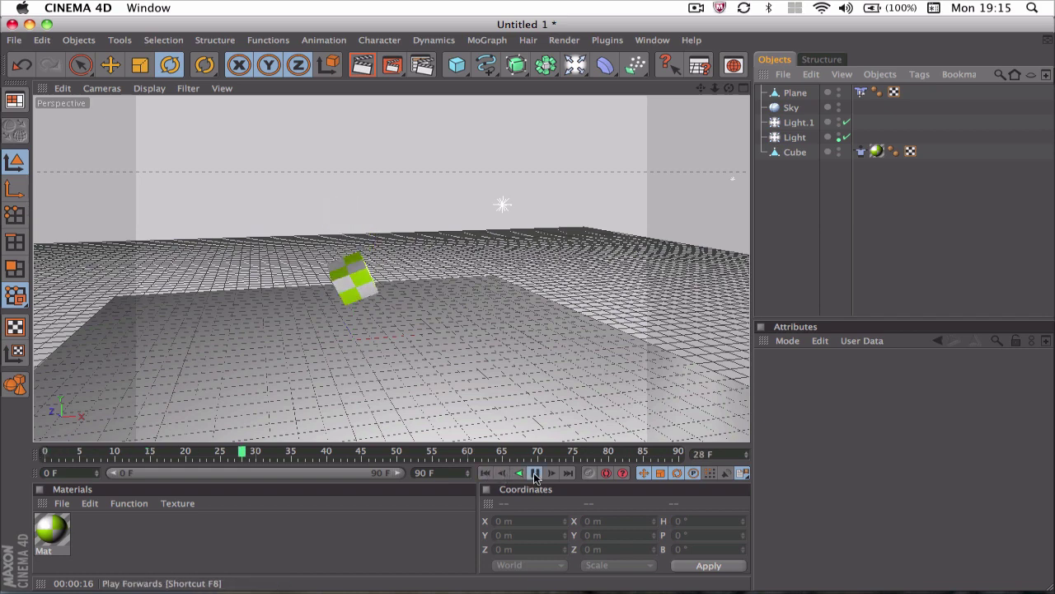
pyautogui.click(534, 473)
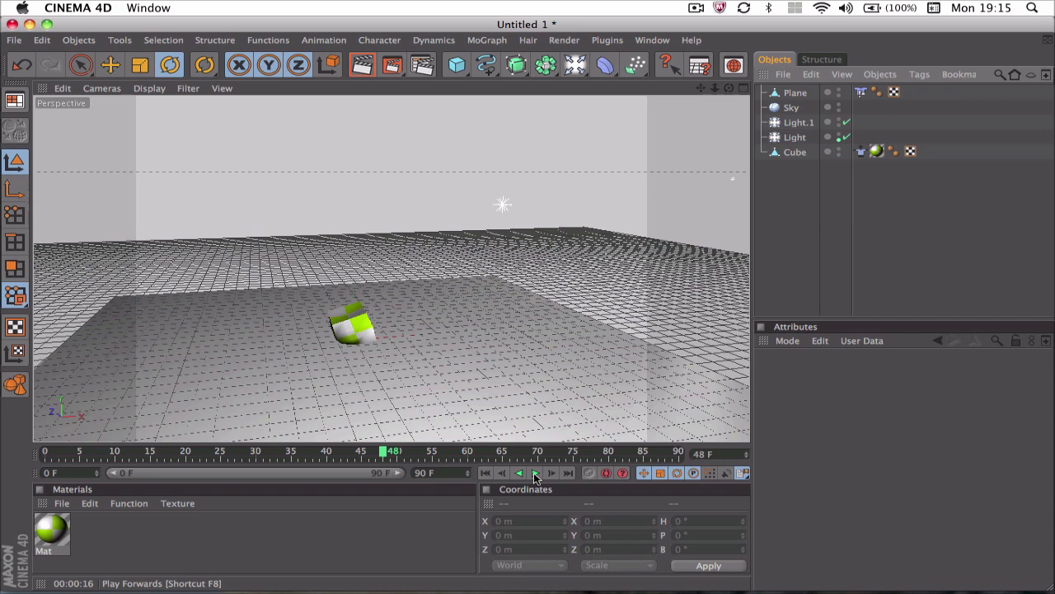
pyautogui.click(534, 472)
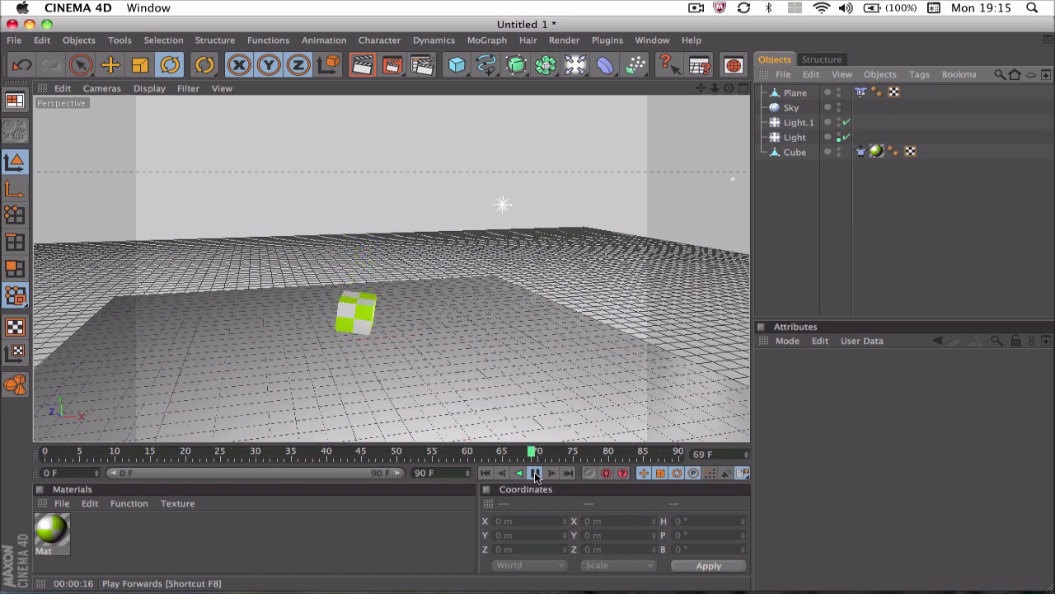
pyautogui.click(535, 471)
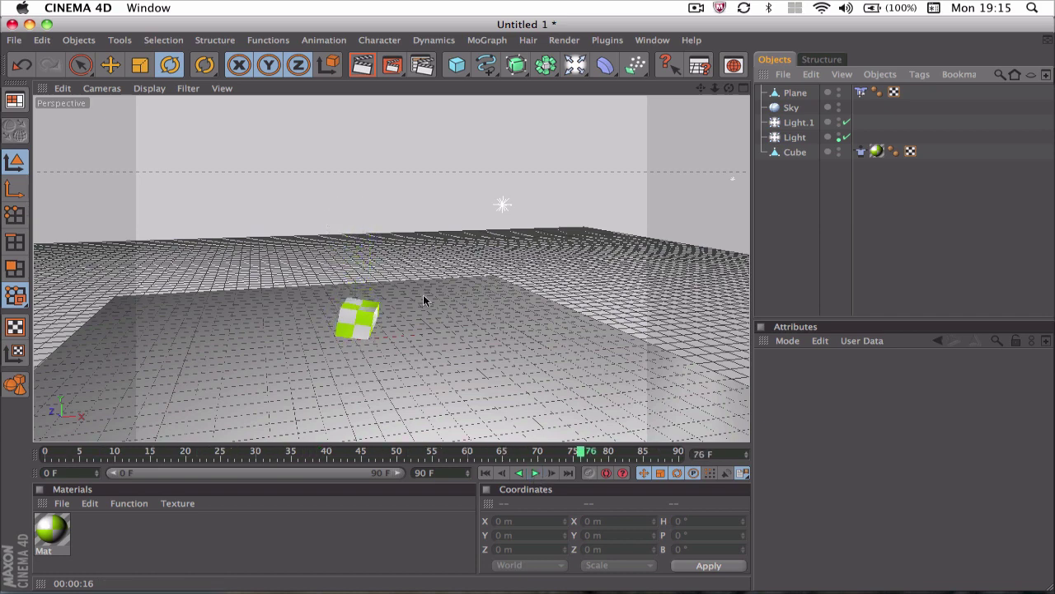
pyautogui.click(14, 39)
pyautogui.click(21, 72)
pyautogui.press('super+o')
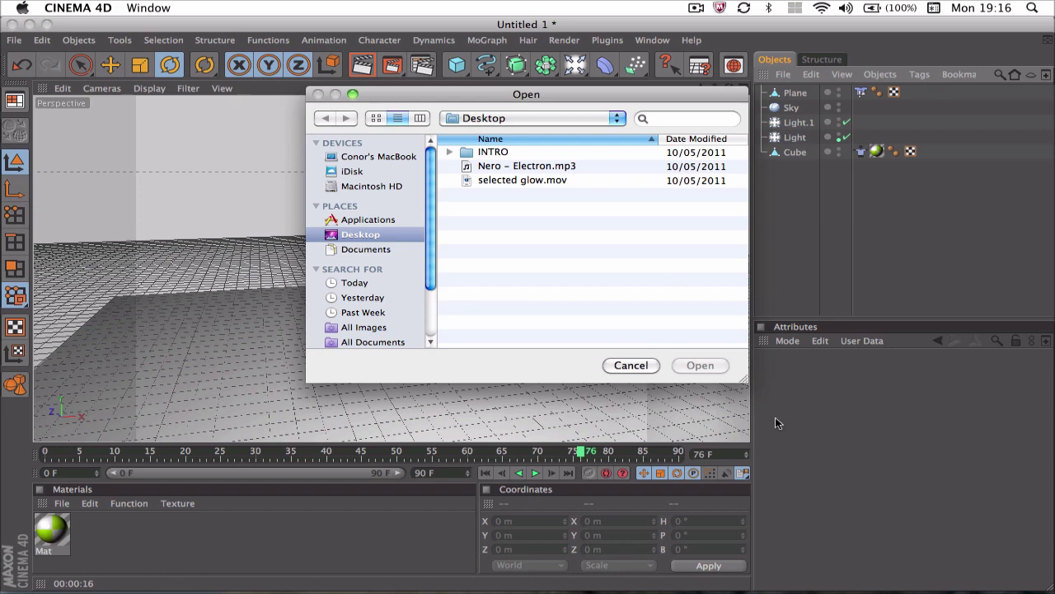
pyautogui.click(640, 368)
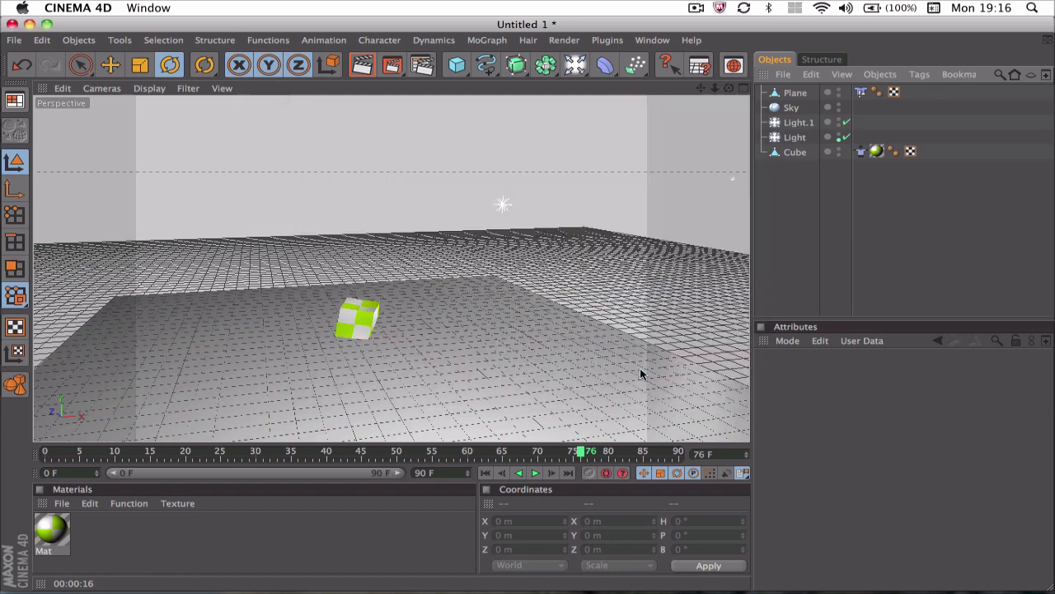
# Step: Start a new project and add a plane primitive to the scene
pyautogui.click(17, 40)
pyautogui.click(20, 62)
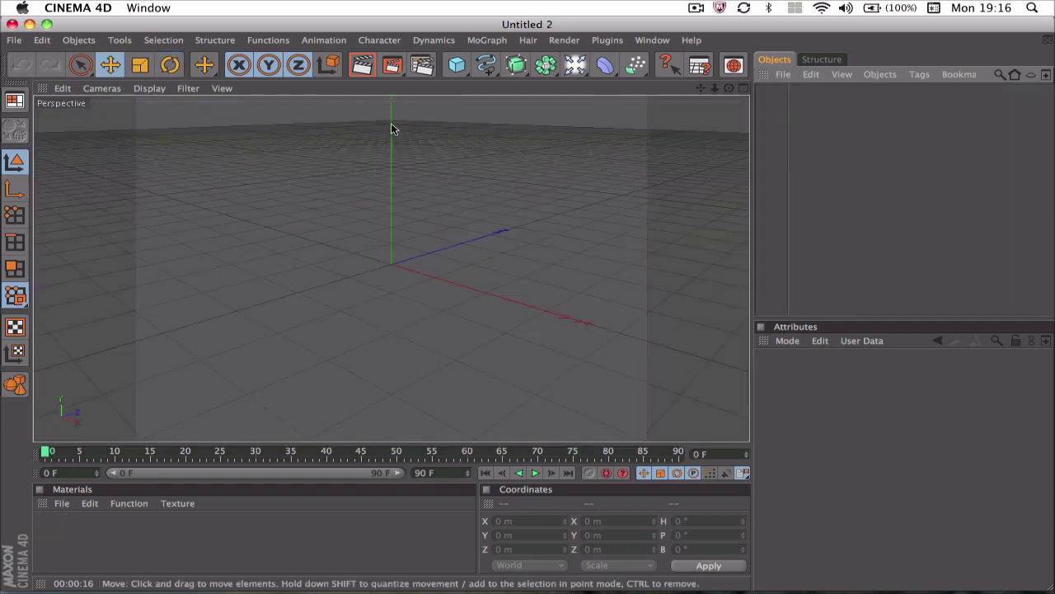
pyautogui.scroll(-5, 391, 124)
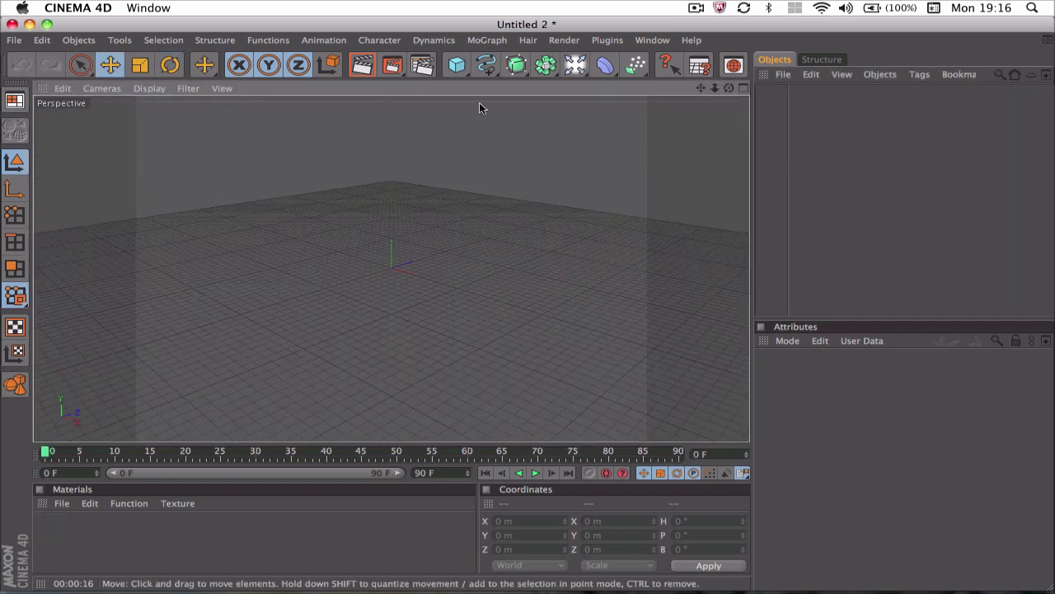
pyautogui.click(575, 65)
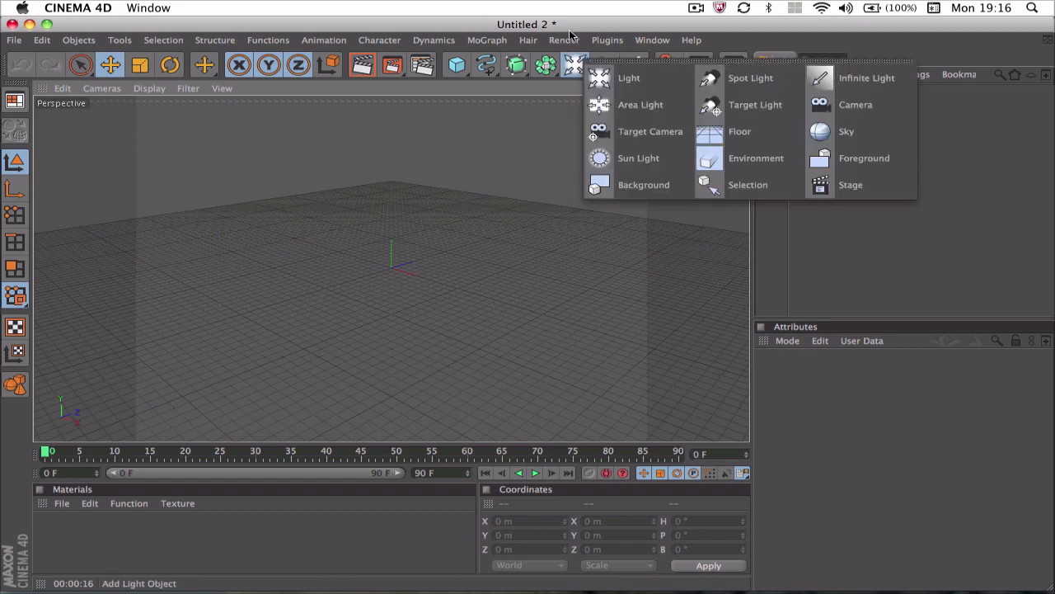
pyautogui.click(457, 66)
pyautogui.click(590, 107)
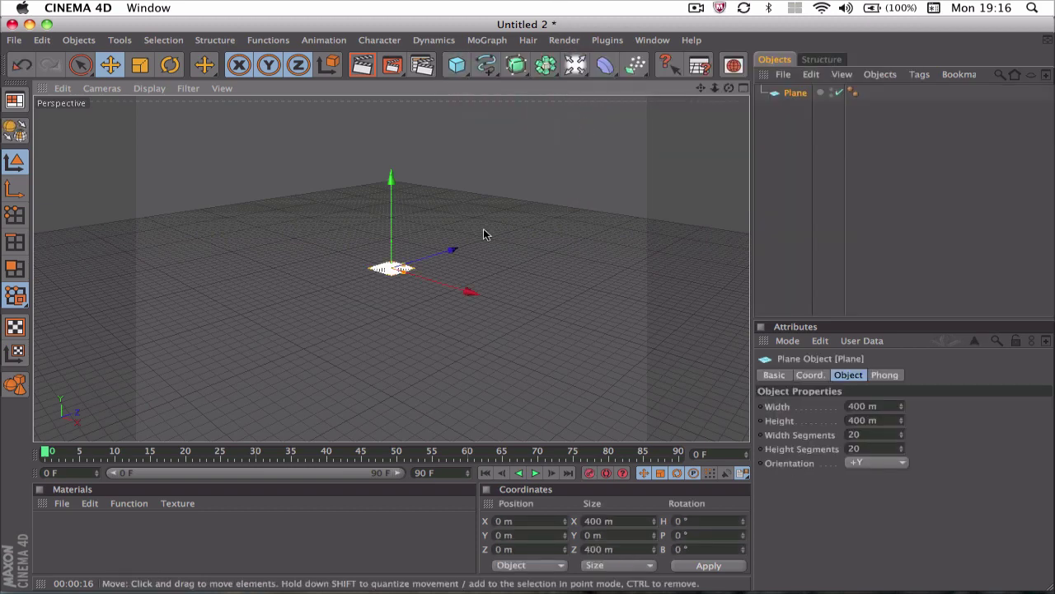
# Step: Stretch the plane into a large ground surface about 6116 m wide and 6587 m high
pyautogui.moveTo(402, 271); pyautogui.dragTo(667, 351)
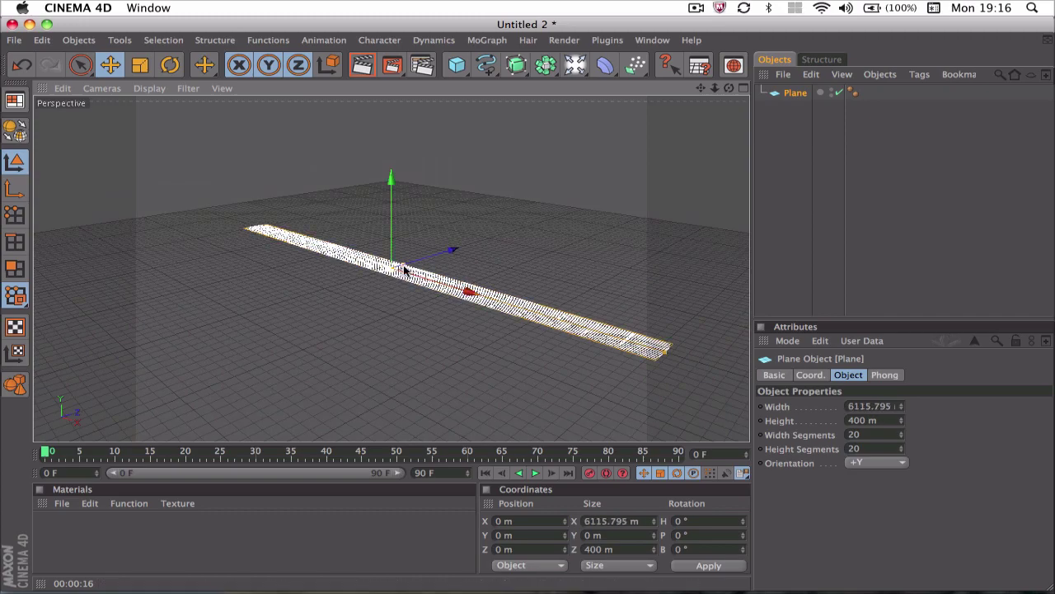
pyautogui.moveTo(404, 271); pyautogui.dragTo(534, 223)
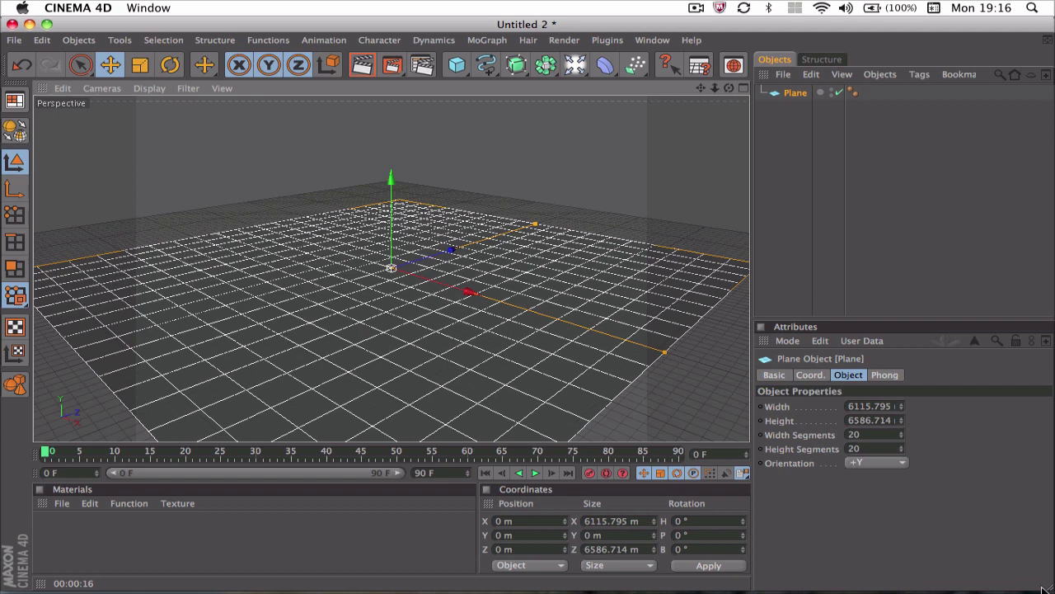
pyautogui.click(772, 282)
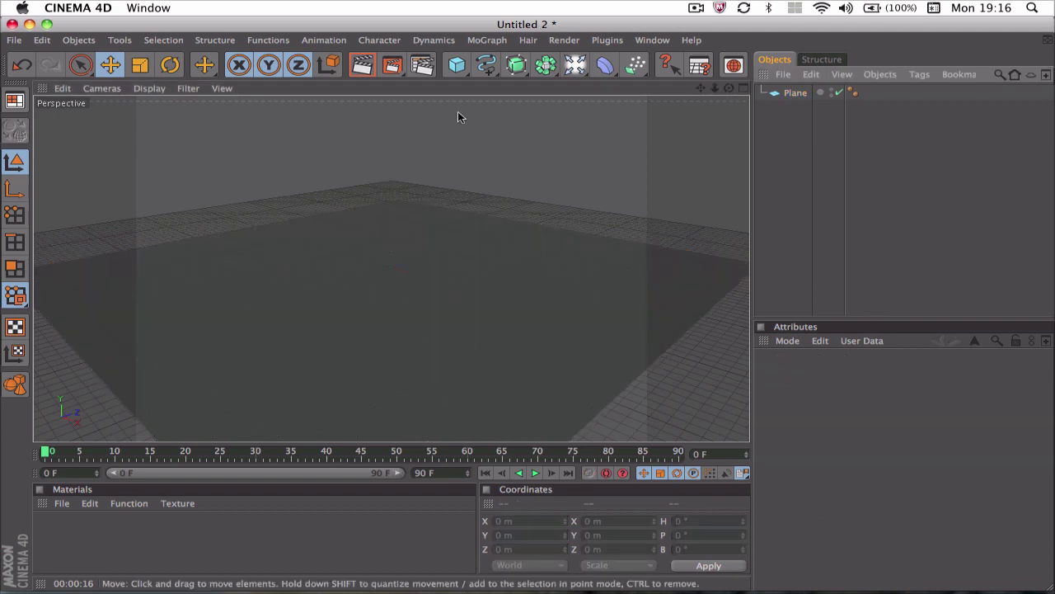
# Step: Add a cube and raise it above the plane to a Y position of about 1705 m
pyautogui.click(465, 68)
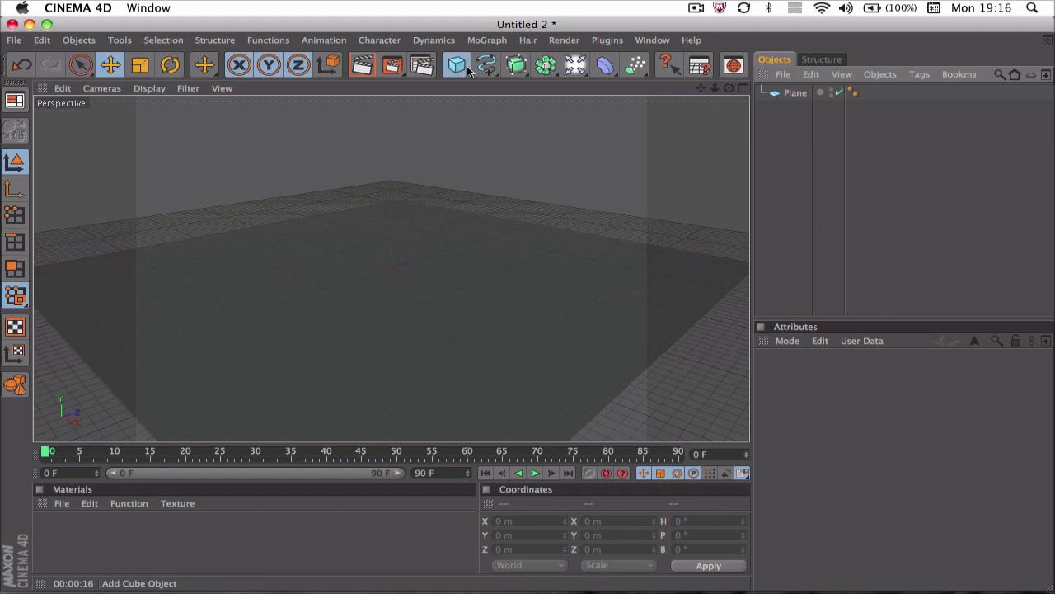
pyautogui.scroll(4, 384, 315)
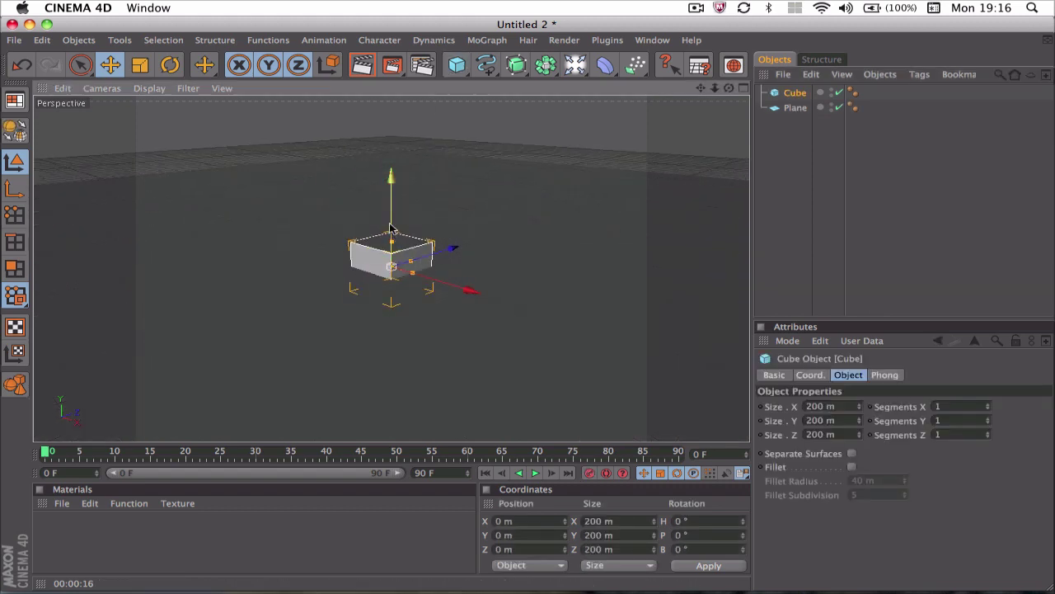
pyautogui.moveTo(392, 233); pyautogui.dragTo(392, 155)
pyautogui.scroll(-6, 395, 283)
pyautogui.moveTo(384, 278); pyautogui.dragTo(393, 205)
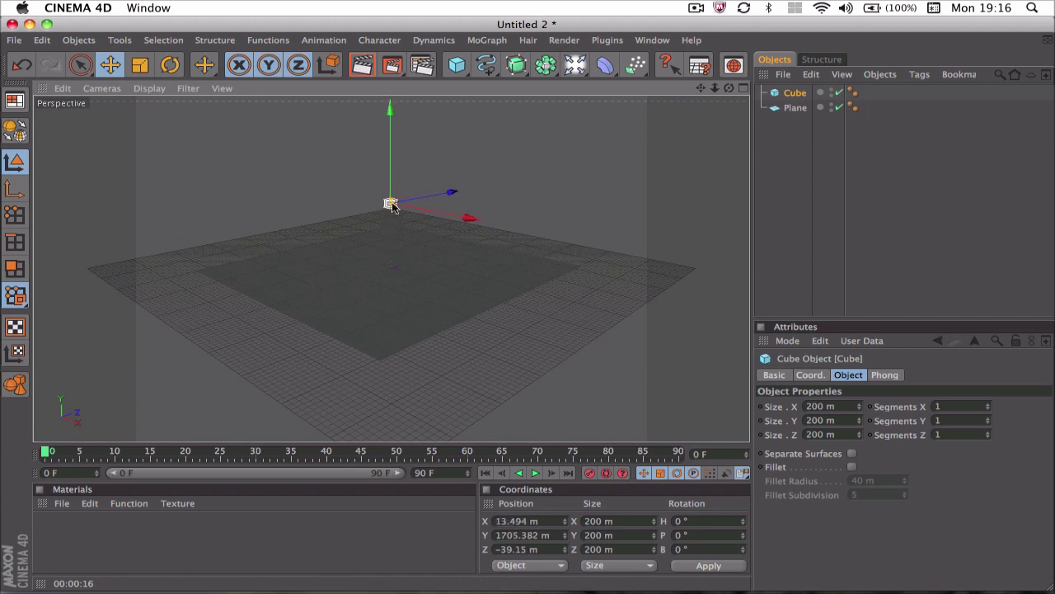
# Step: Tilt the cube with the Rotate tool to a pitch of about 58° and a bank of about -45°
pyautogui.scroll(5, 409, 179)
pyautogui.scroll(-4, 411, 182)
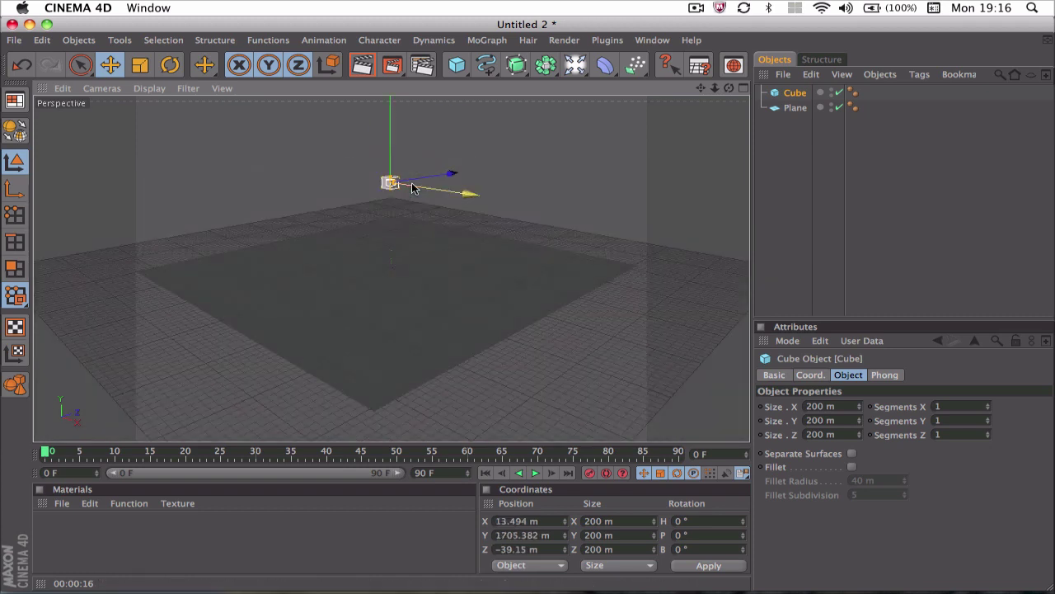
pyautogui.scroll(4, 395, 194)
pyautogui.moveTo(700, 87); pyautogui.dragTo(686, 174)
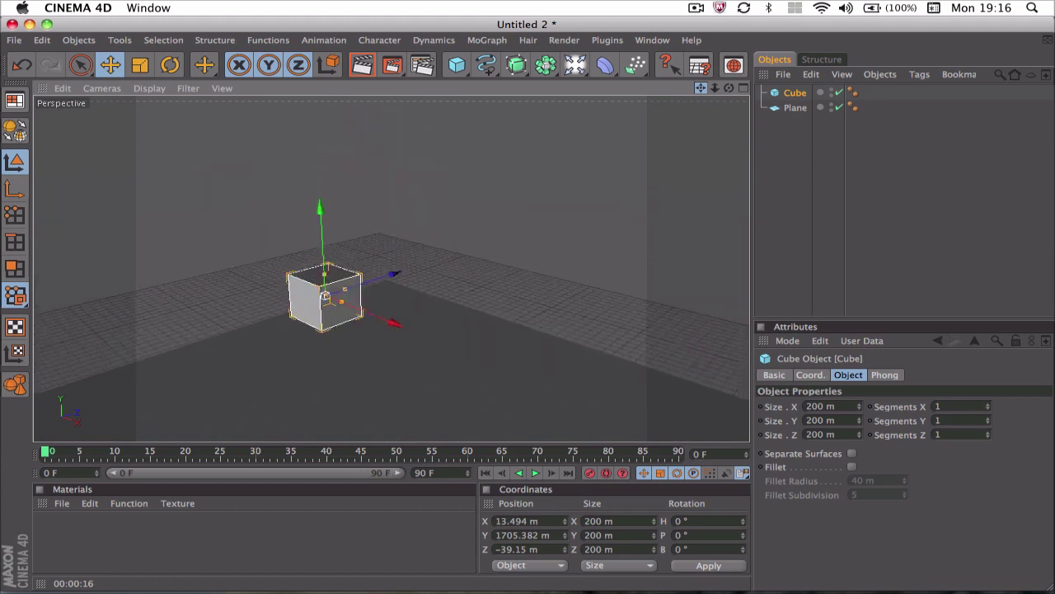
pyautogui.click(170, 65)
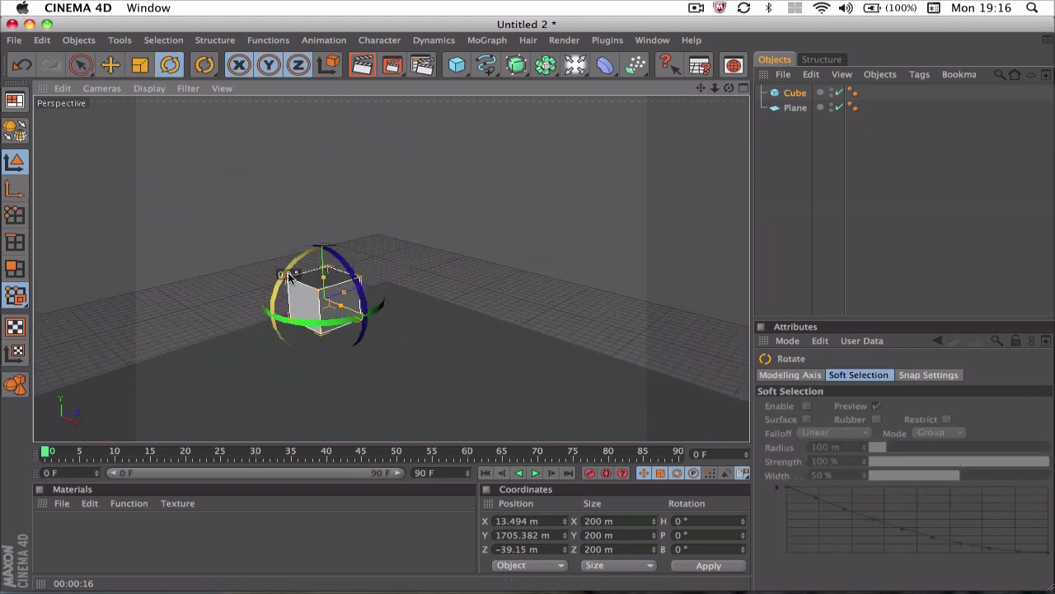
pyautogui.moveTo(288, 278); pyautogui.dragTo(323, 306)
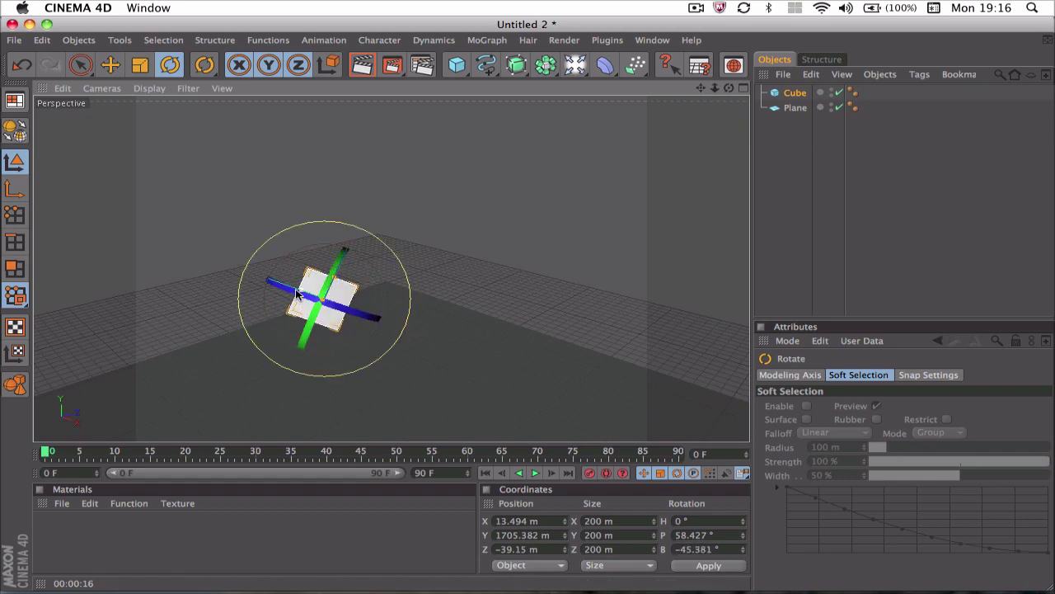
pyautogui.click(770, 235)
# Step: Shift the tilted cube to a new position above the plane with the Move tool
pyautogui.moveTo(728, 88); pyautogui.dragTo(723, 40)
pyautogui.scroll(-6, 690, 137)
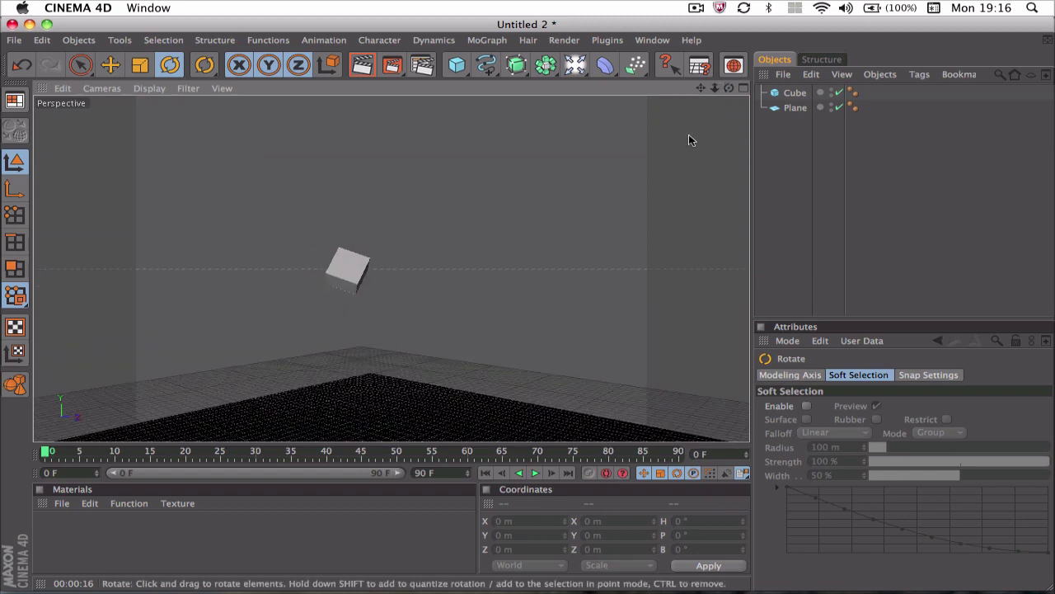
pyautogui.click(367, 277)
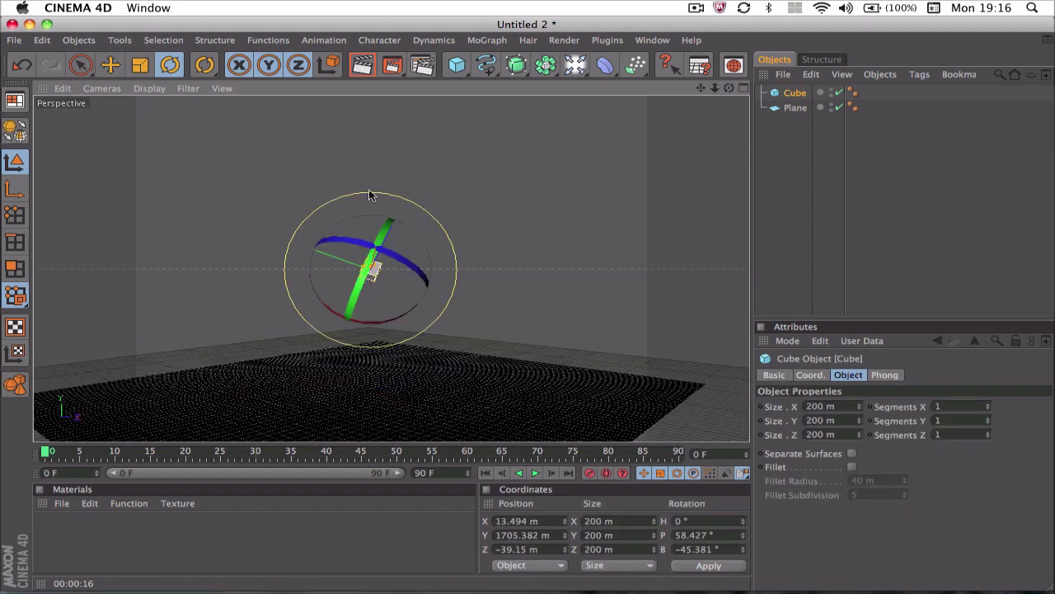
pyautogui.click(120, 71)
pyautogui.moveTo(401, 222); pyautogui.dragTo(368, 288)
pyautogui.click(793, 223)
# Step: Play the timeline to check whether the cube moves in the current scene
pyautogui.moveTo(701, 88); pyautogui.dragTo(702, 16)
pyautogui.moveTo(699, 91); pyautogui.dragTo(700, 161)
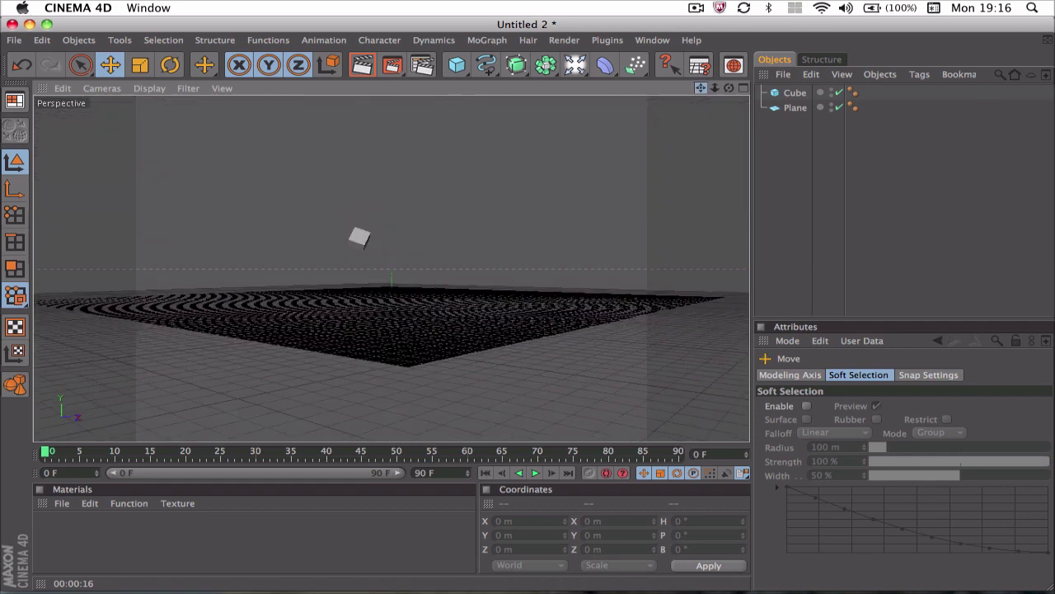
pyautogui.scroll(5, 561, 175)
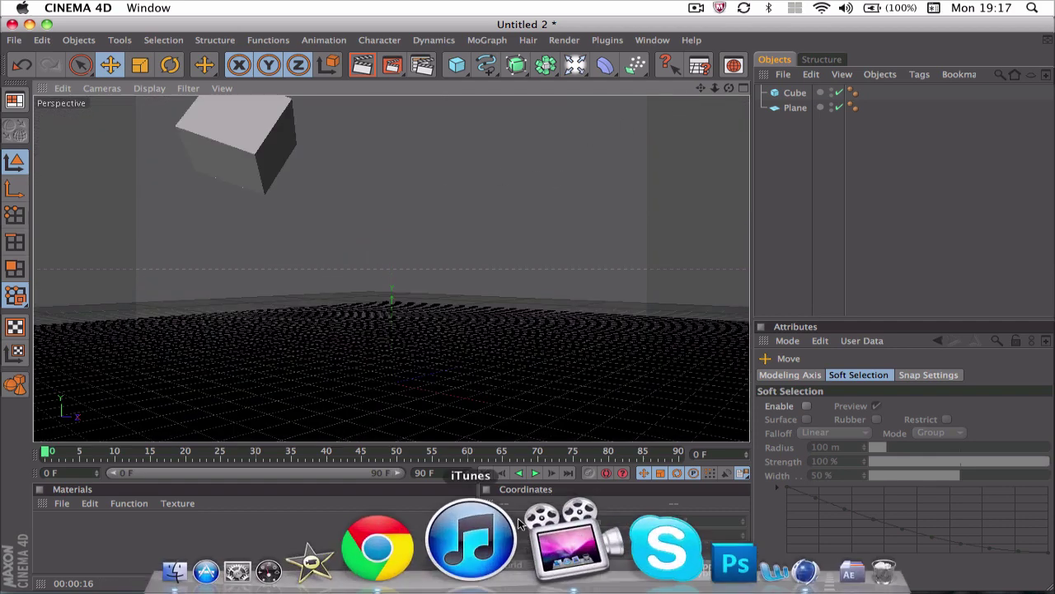
pyautogui.click(535, 473)
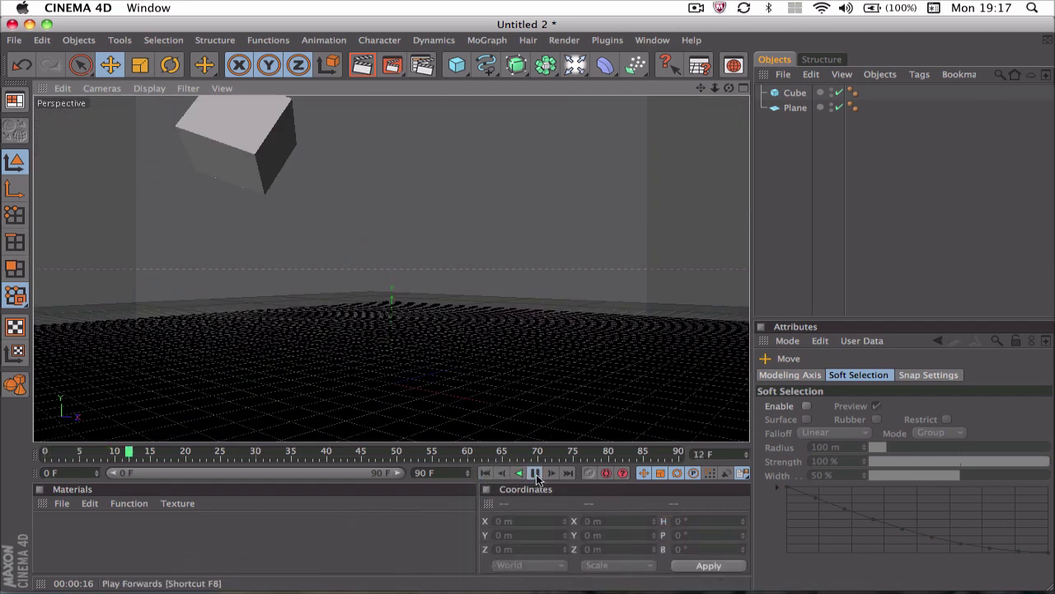
pyautogui.click(535, 474)
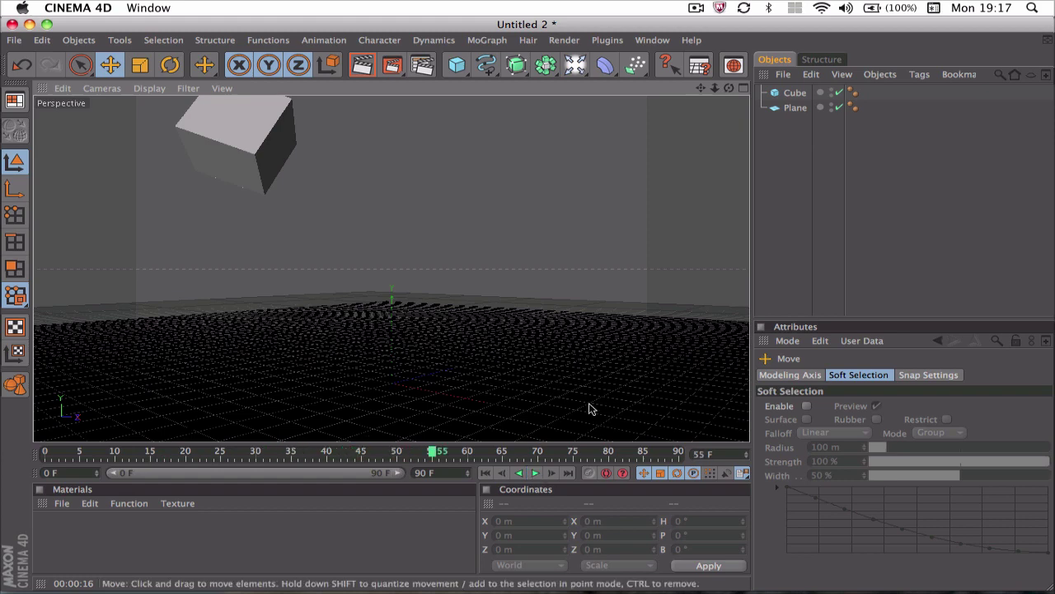
# Step: Create a new material and open it in the Material Editor
pyautogui.click(64, 507)
pyautogui.press('Escape')
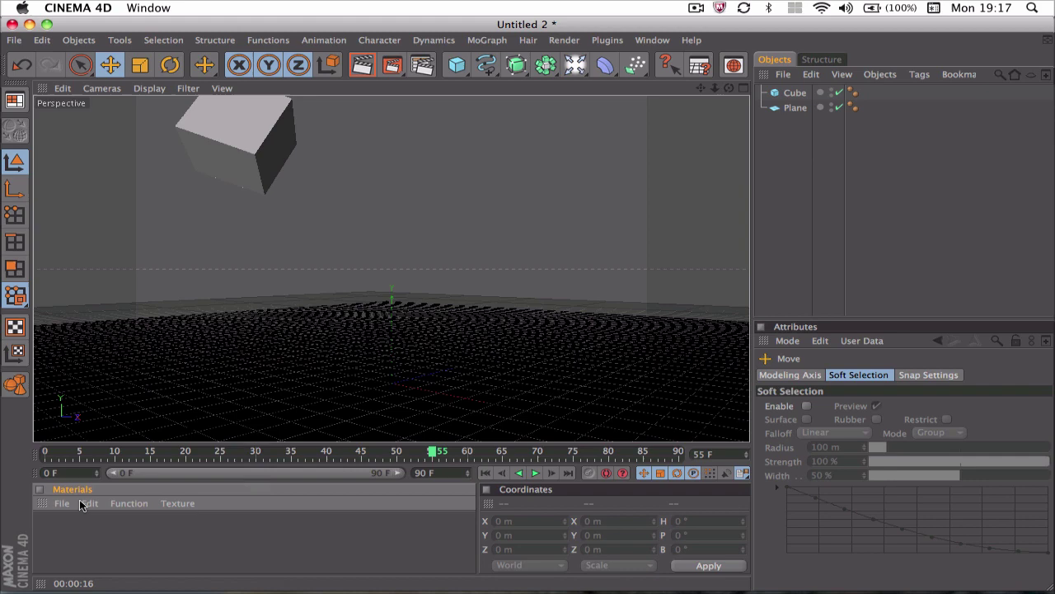
pyautogui.doubleClick(66, 528)
pyautogui.rightClick(57, 532)
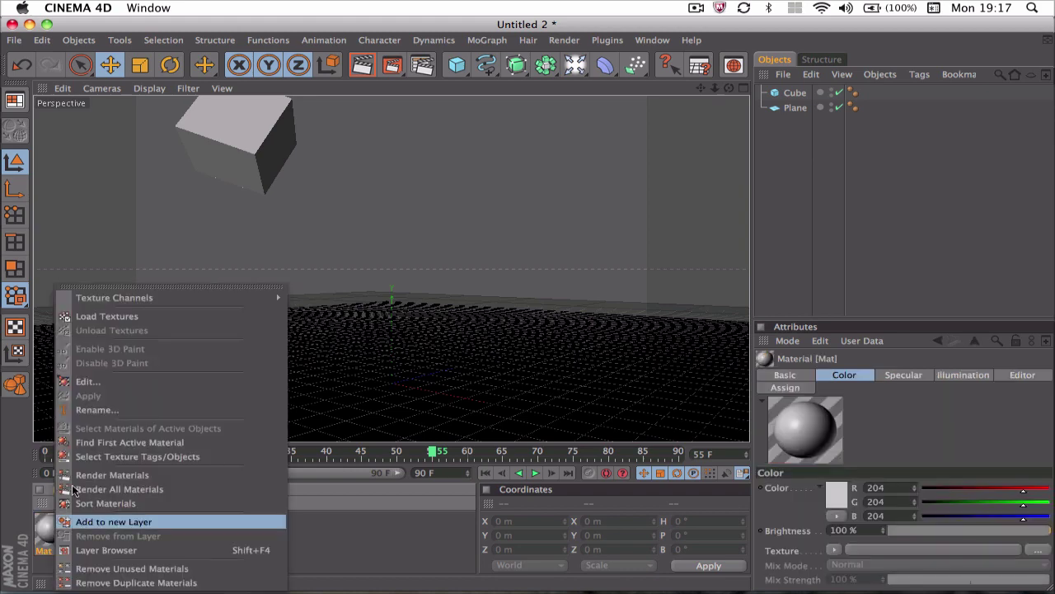
pyautogui.click(88, 381)
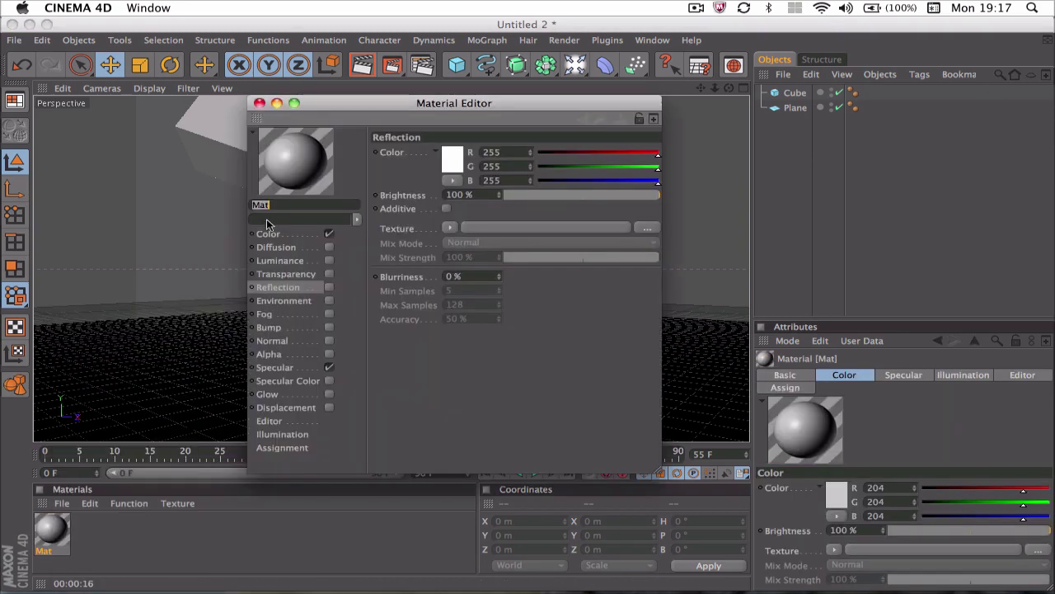
# Step: Assign the Checkerboard surface shader as the texture of the material's Color channel
pyautogui.click(268, 234)
pyautogui.click(448, 215)
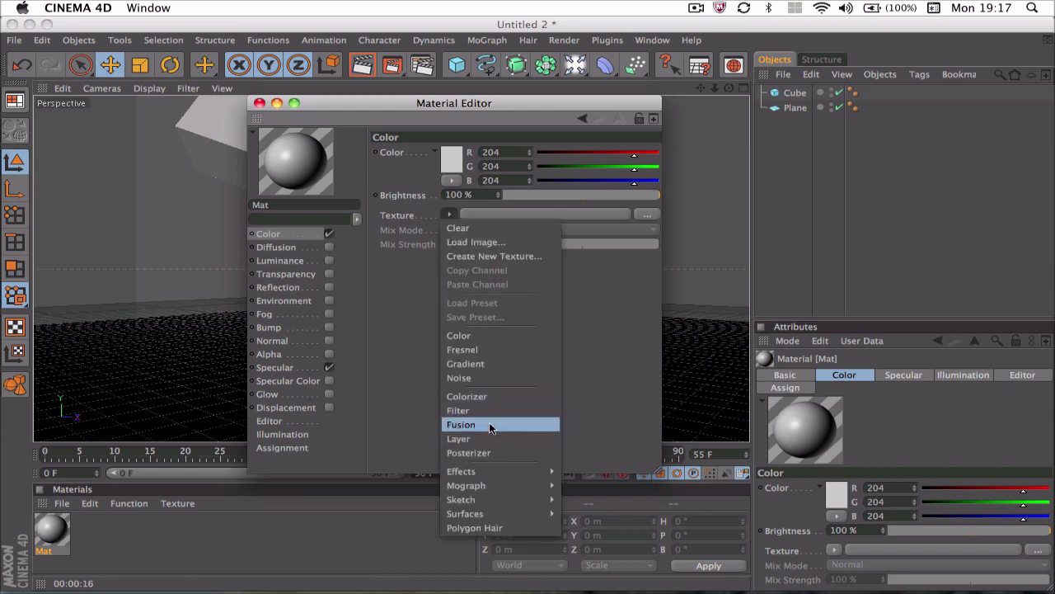
pyautogui.moveTo(488, 517)
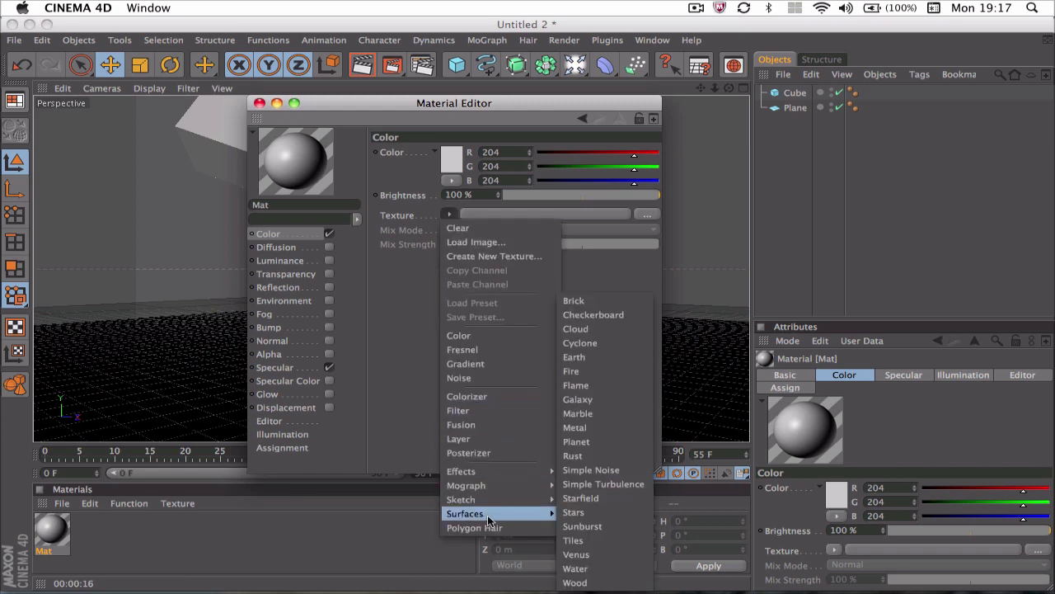
pyautogui.click(587, 315)
# Step: Set Color 2 of the checkerboard shader to pure red (255, 0, 0)
pyautogui.click(445, 239)
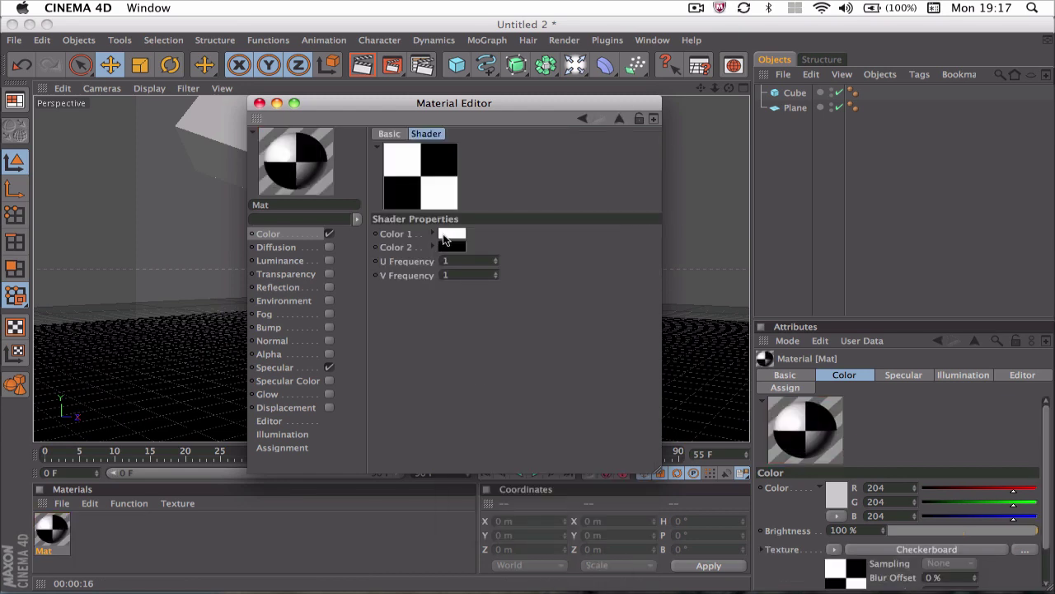
pyautogui.click(451, 240)
pyautogui.click(457, 234)
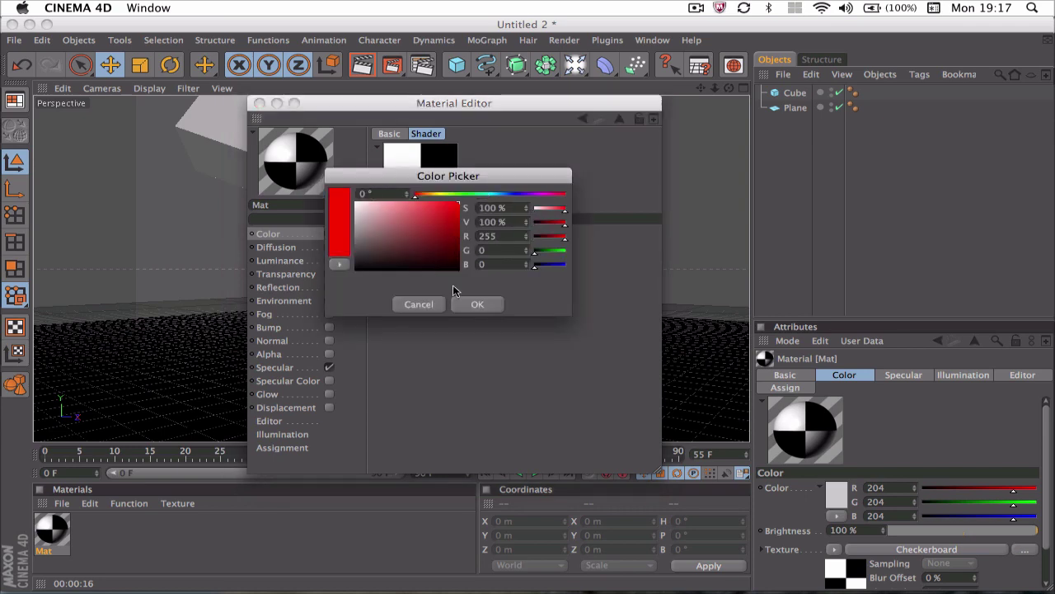
pyautogui.click(478, 305)
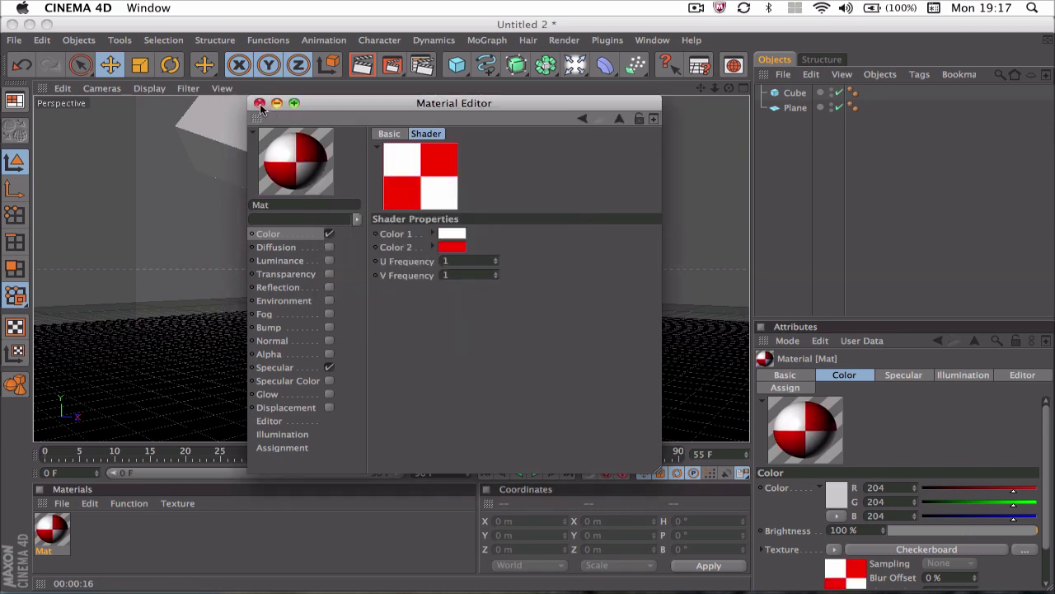
# Step: Close the Material Editor and apply the red-and-white checkerboard material to the cube
pyautogui.click(261, 103)
pyautogui.moveTo(55, 530); pyautogui.dragTo(212, 156)
pyautogui.click(907, 233)
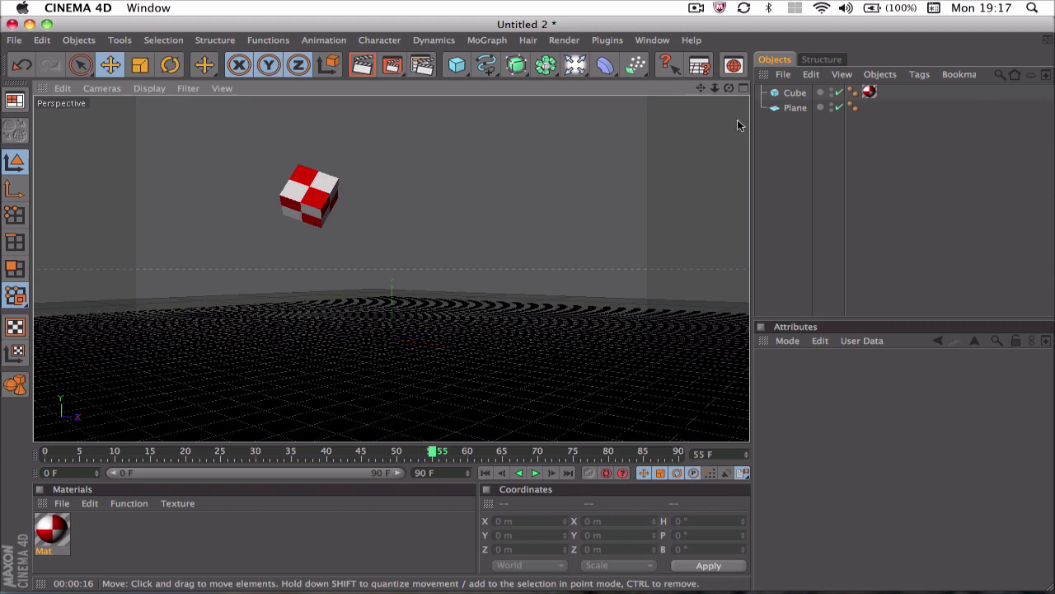
# Step: Make the plane an editable polygon object and add a Clothilde Collider tag to it
pyautogui.click(795, 108)
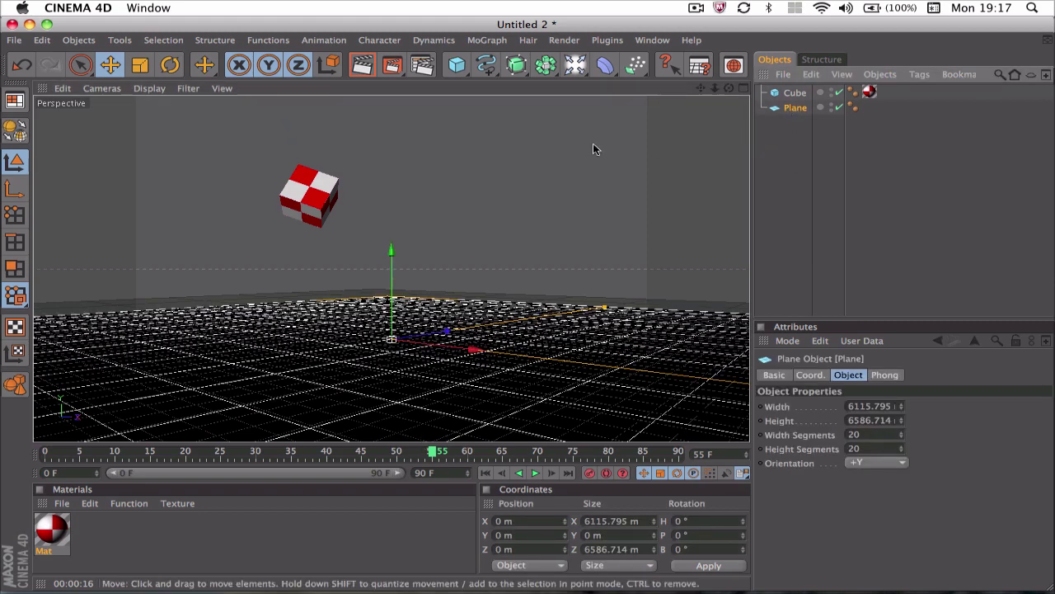
pyautogui.press('c')
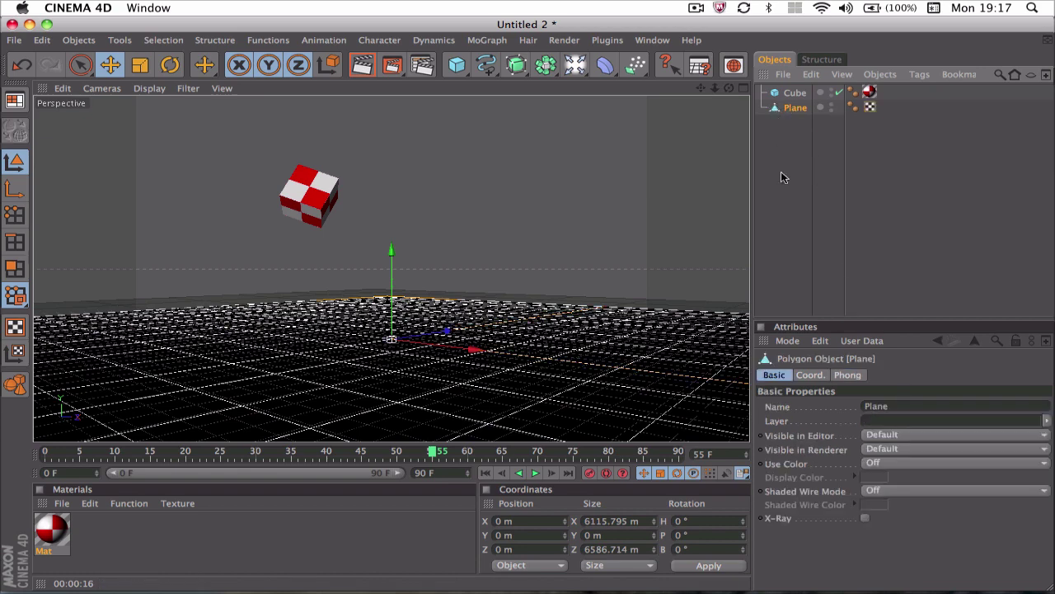
pyautogui.click(920, 75)
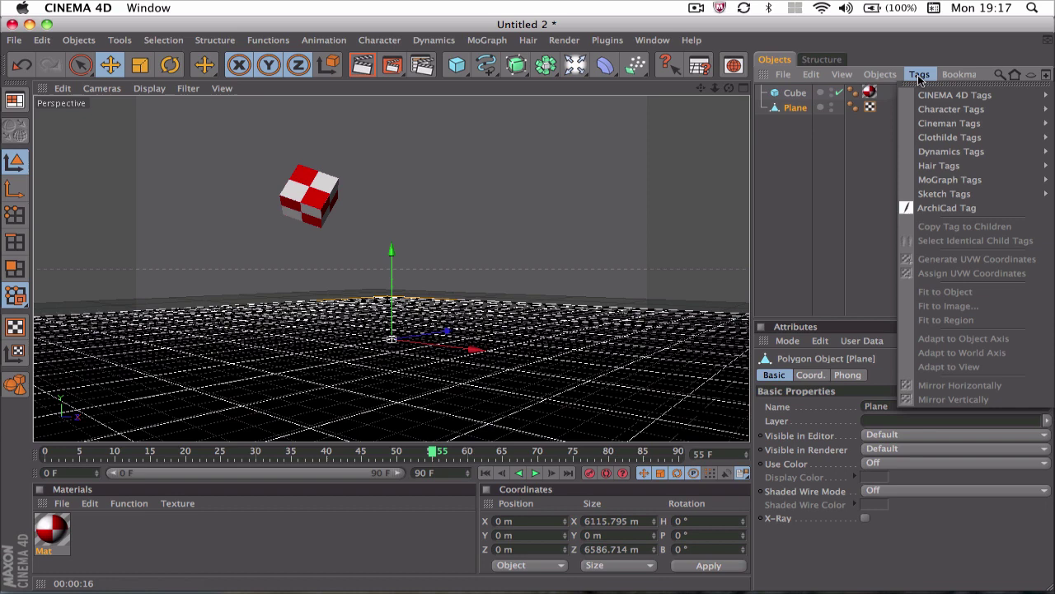
pyautogui.moveTo(937, 139)
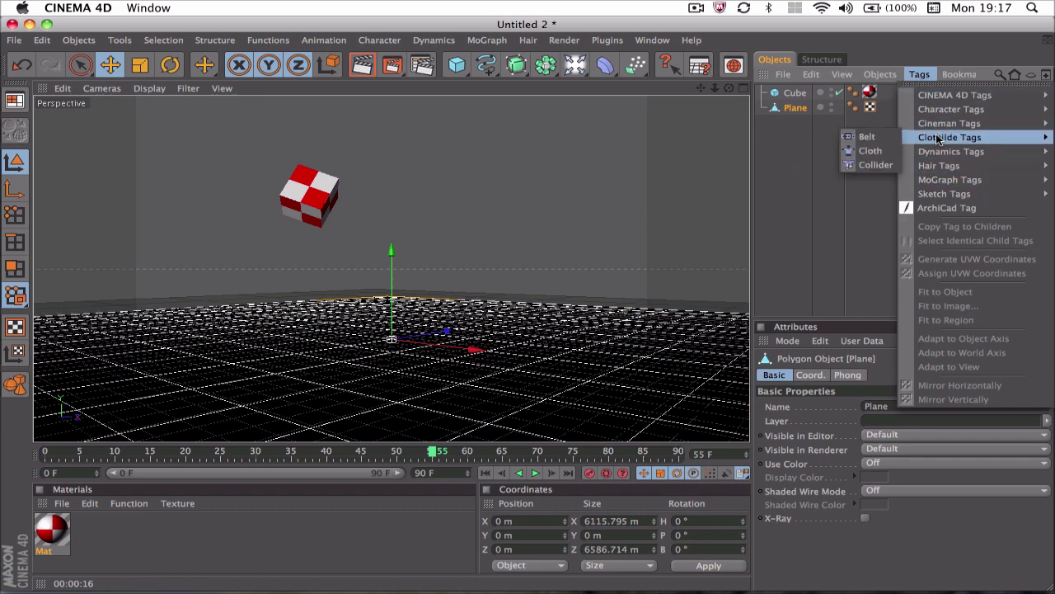
pyautogui.click(858, 165)
pyautogui.click(843, 165)
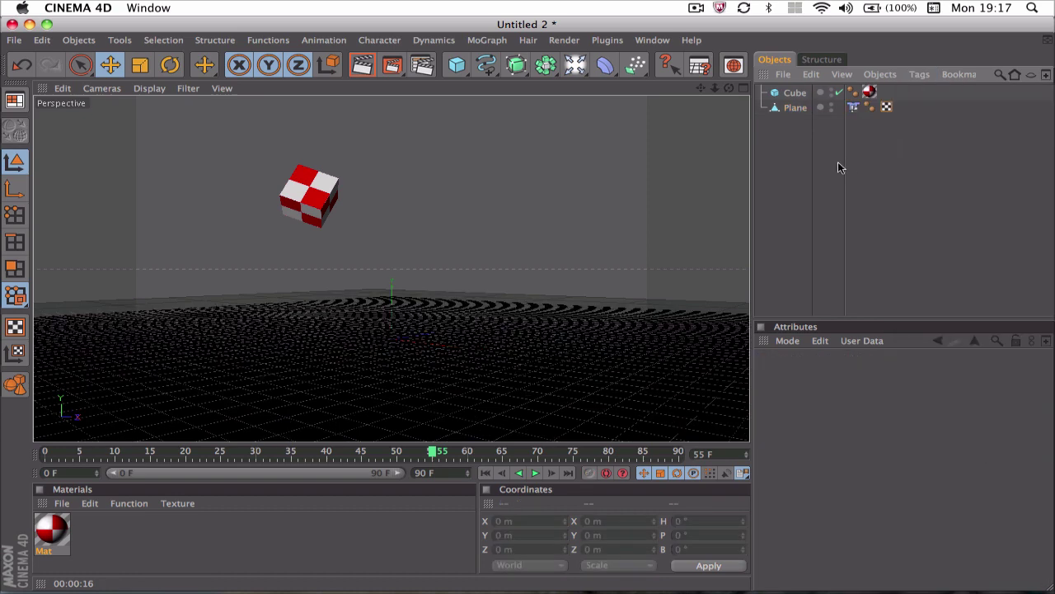
# Step: Set the cube's X, Y and Z segments to 3 each
pyautogui.click(793, 93)
pyautogui.click(959, 405)
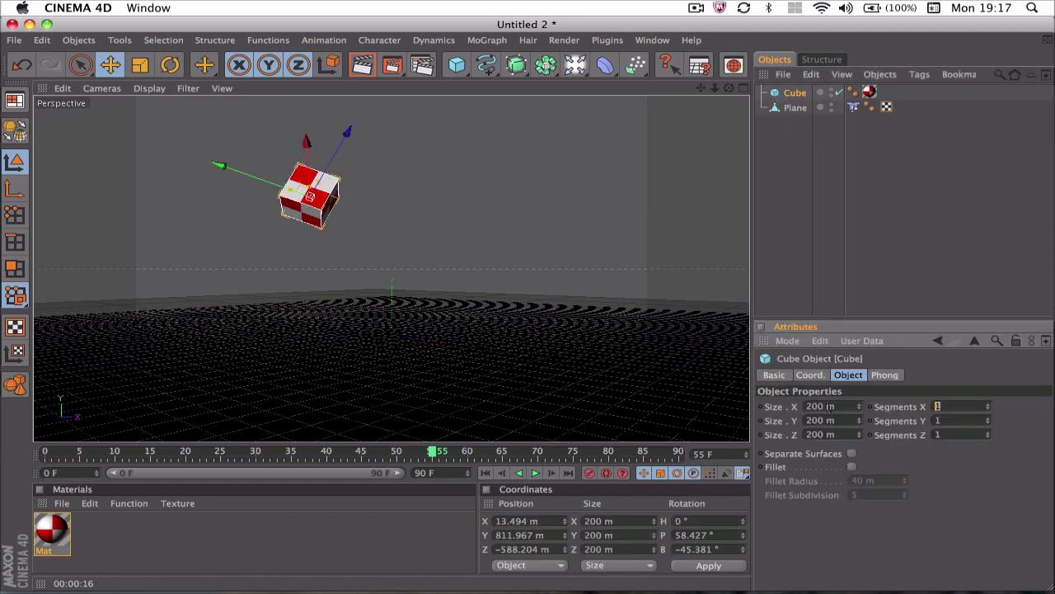
pyautogui.write('3')
pyautogui.press('Tab')
pyautogui.write('3')
pyautogui.press('Tab')
pyautogui.write('3')
pyautogui.press('Tab')
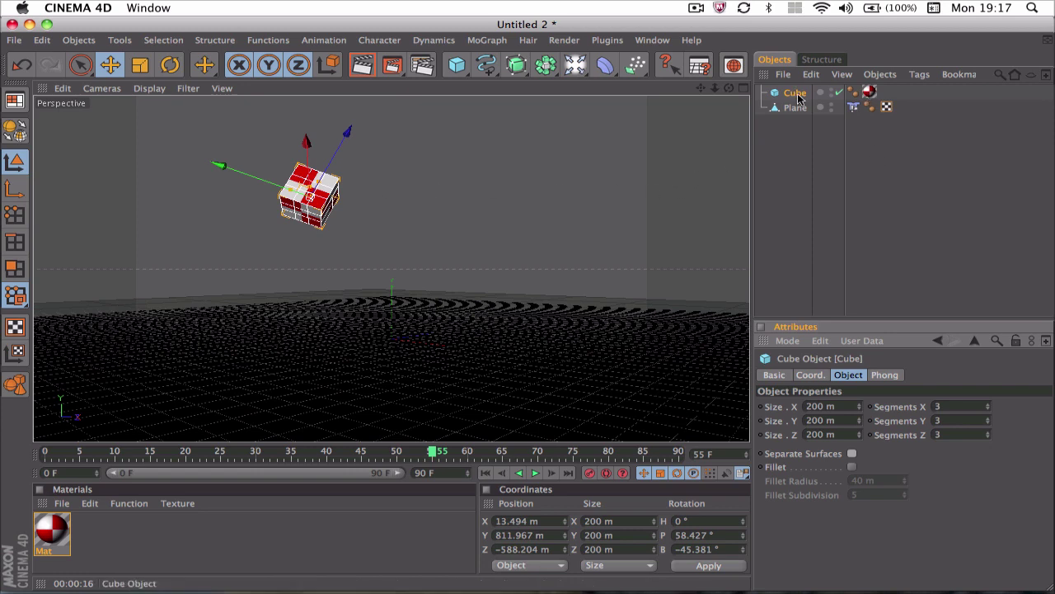
# Step: Make the cube an editable polygon object and add a Clothilde Cloth tag to it
pyautogui.press('c')
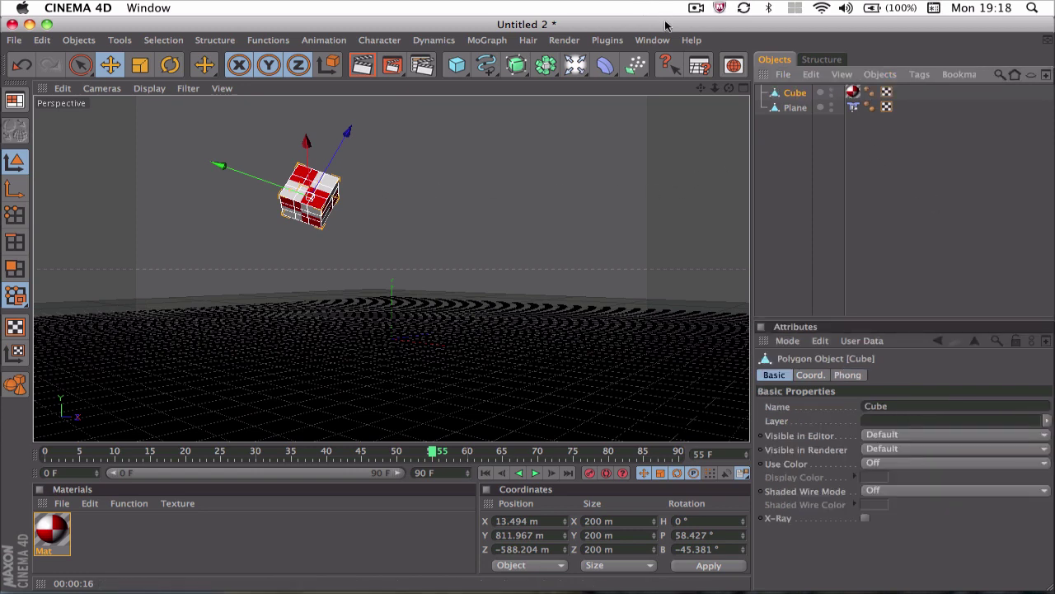
pyautogui.click(920, 74)
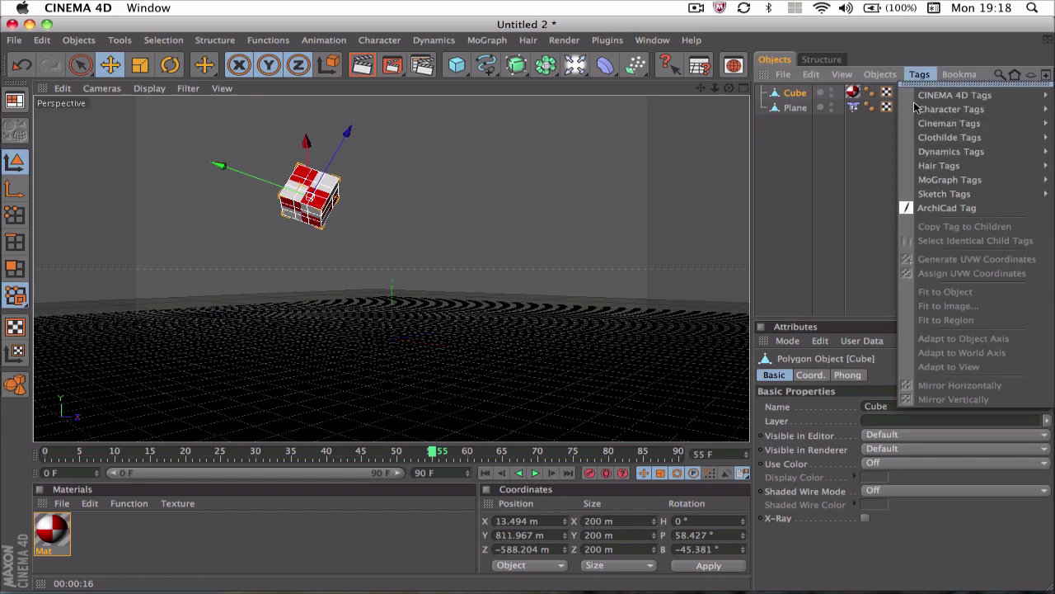
pyautogui.moveTo(921, 198)
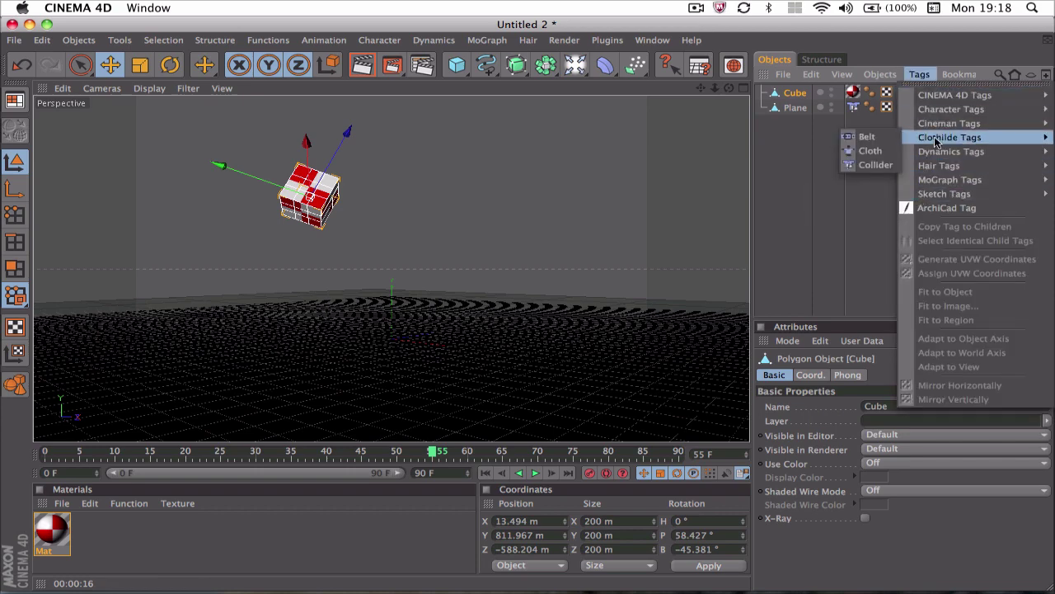
pyautogui.click(871, 151)
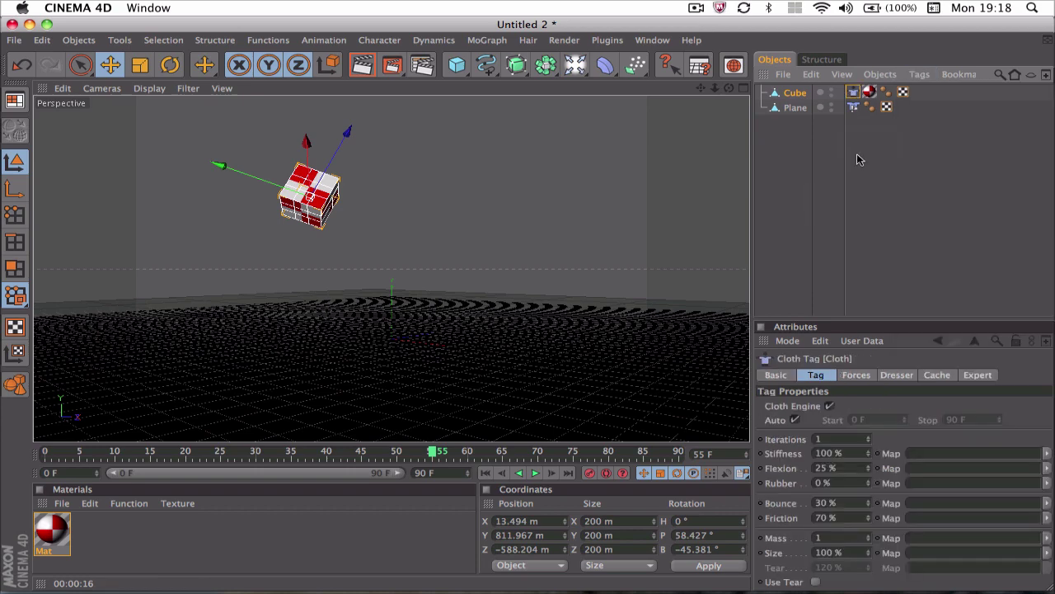
pyautogui.click(857, 159)
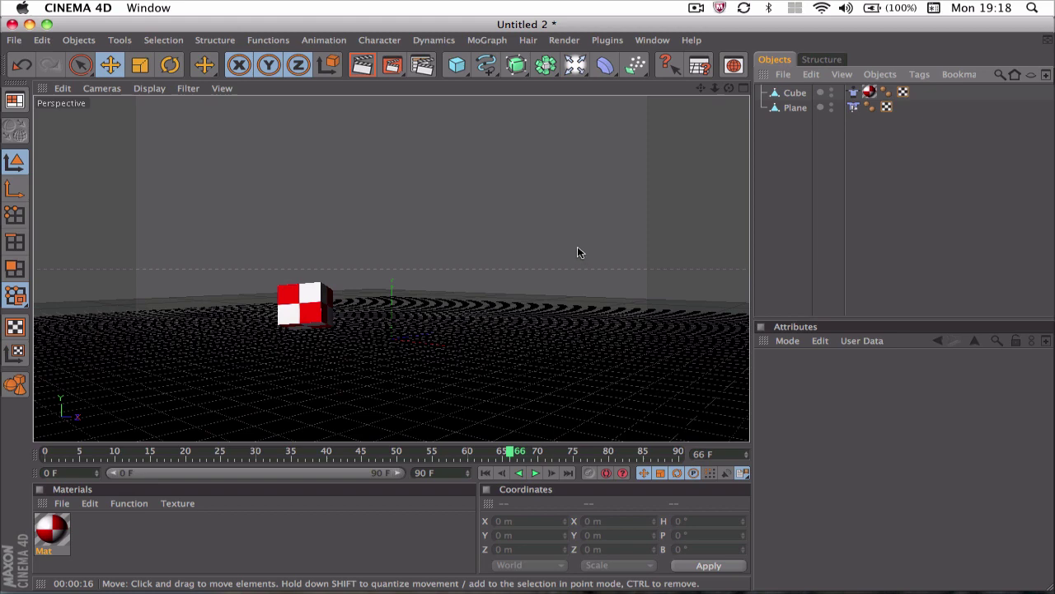
# Step: Frame the cube more closely and play the animation from the start to examine its fall onto the plane
pyautogui.scroll(8, 432, 272)
pyautogui.scroll(-6, 432, 272)
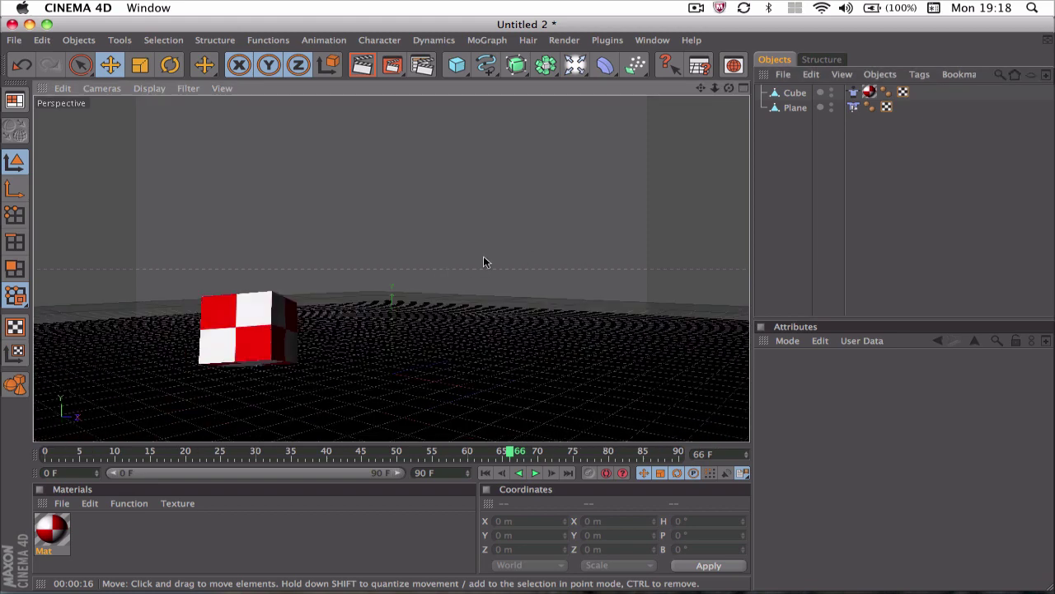
pyautogui.moveTo(701, 88); pyautogui.dragTo(706, 54)
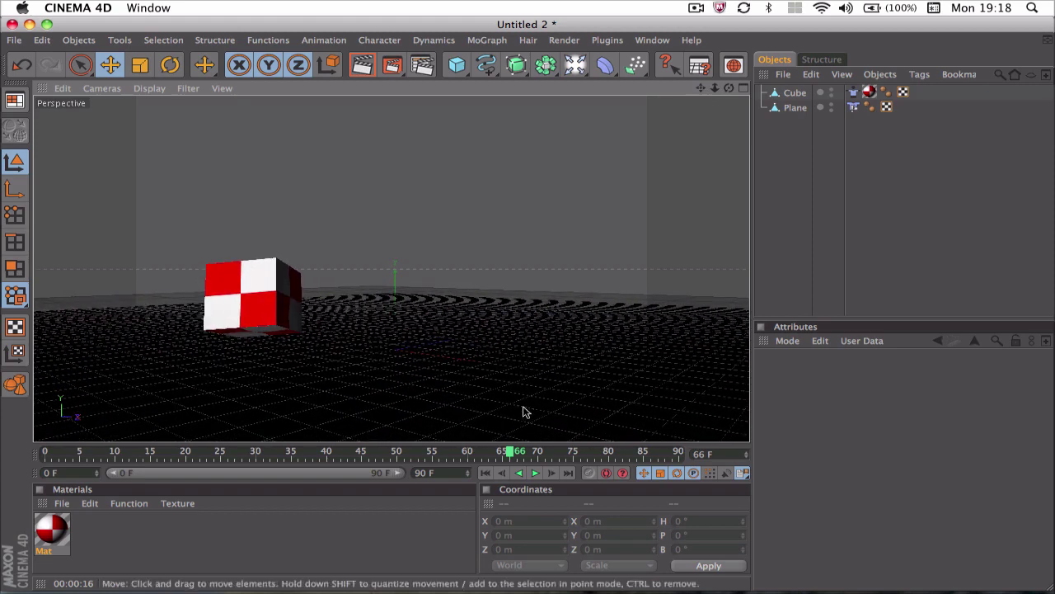
pyautogui.click(500, 474)
pyautogui.click(535, 474)
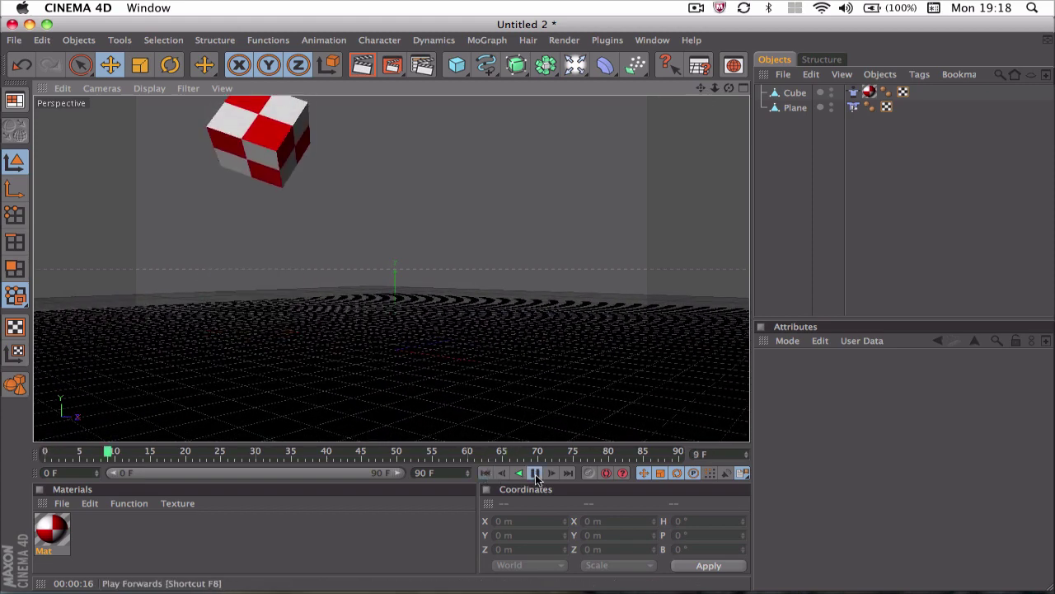